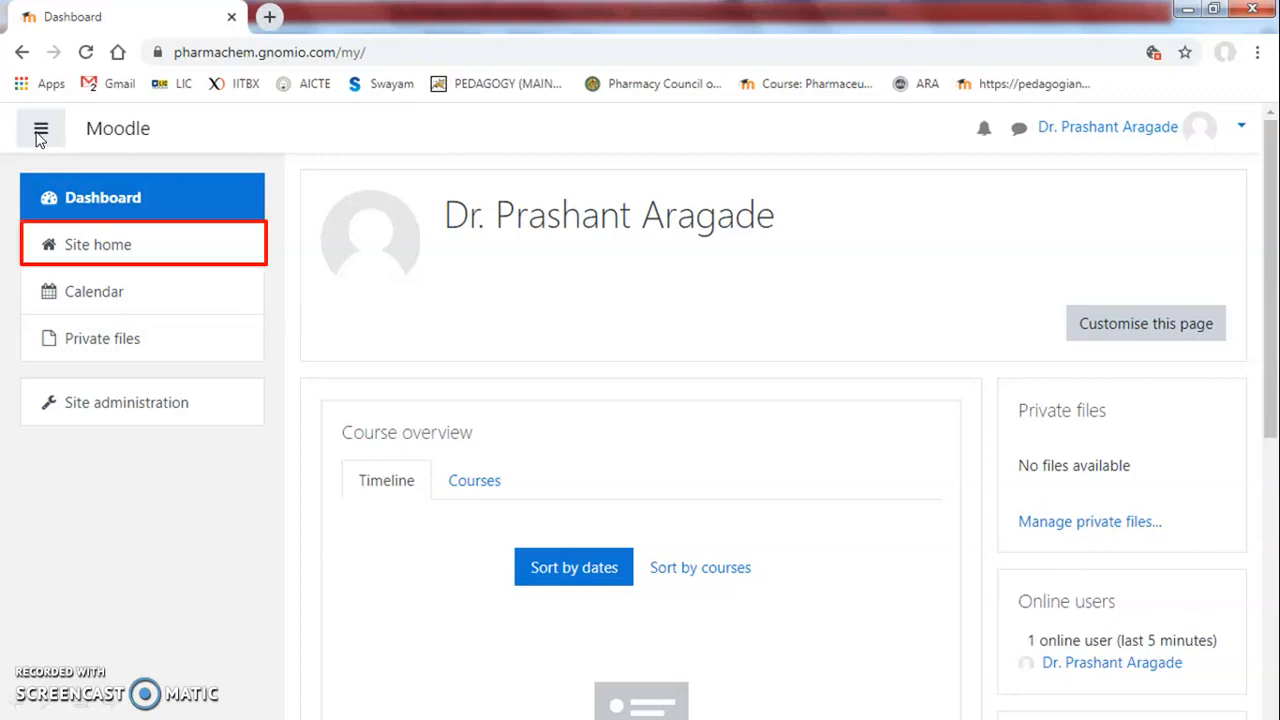
Open the enrolment methods of the Pharmaceutical Chemistry-II course from its participants page
{"action": "left_click", "coordinate": [119, 250]}
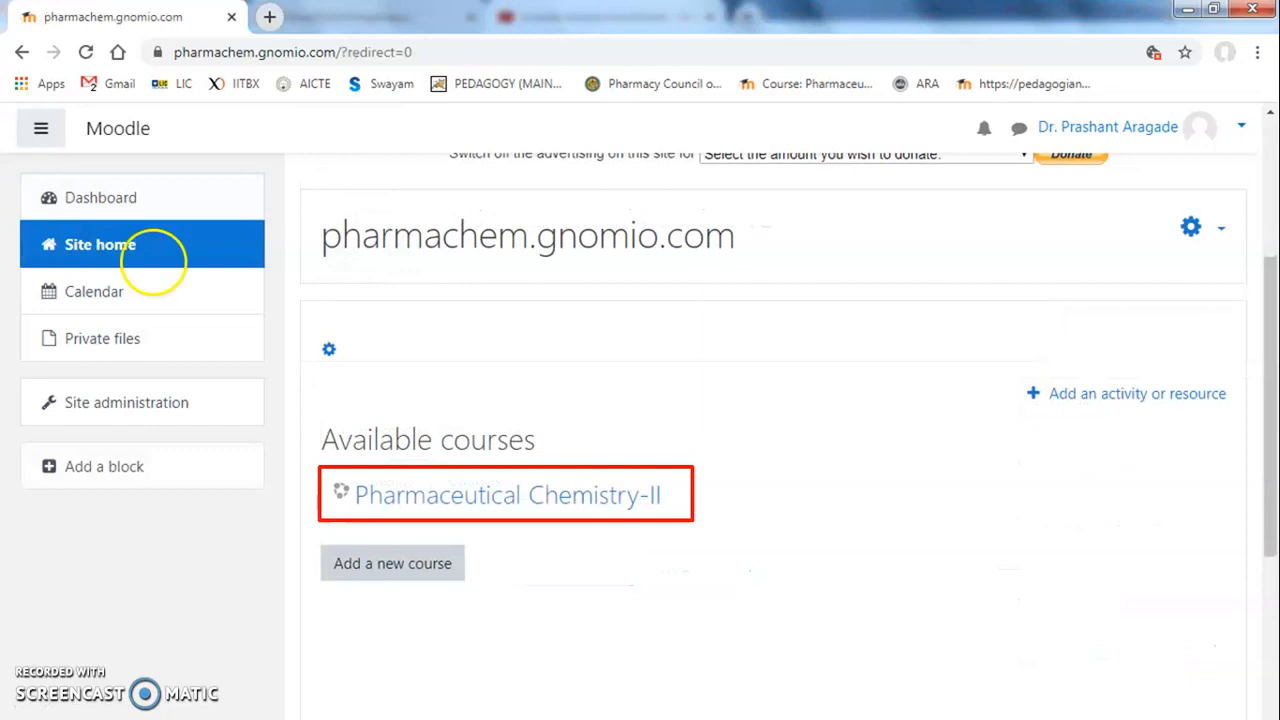
{"action": "left_click", "coordinate": [508, 497]}
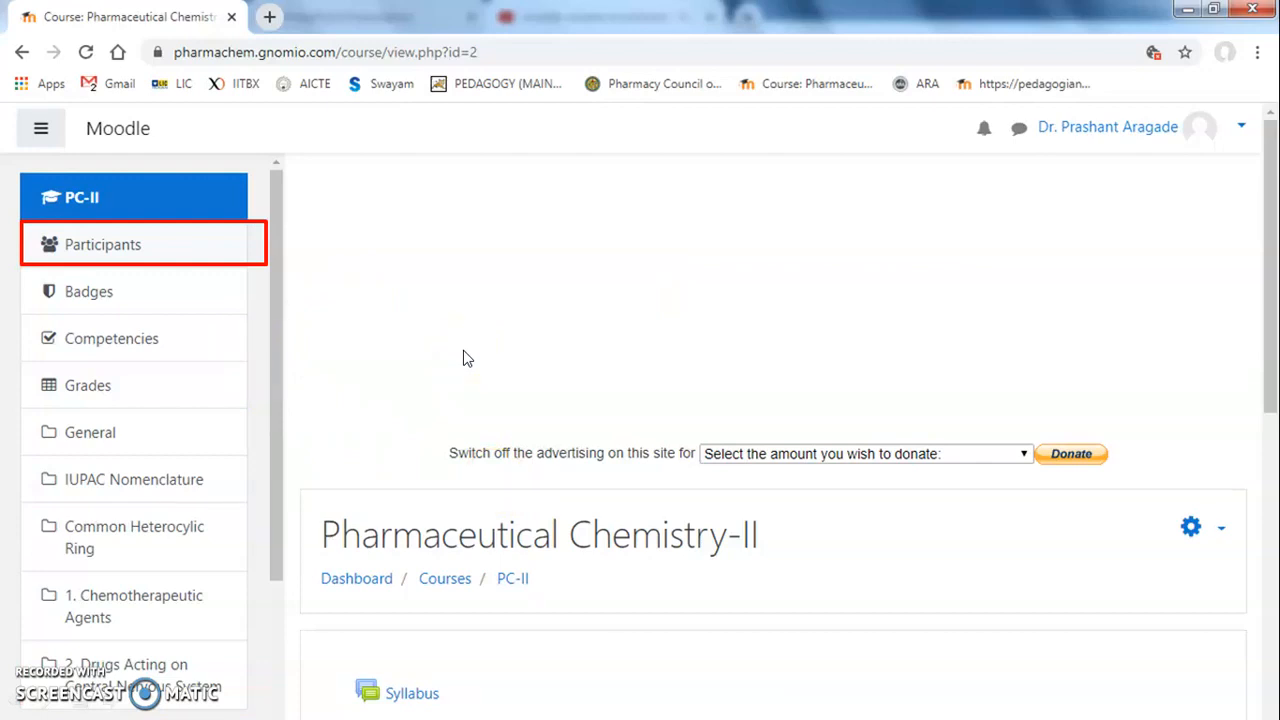
{"action": "left_click", "coordinate": [170, 248]}
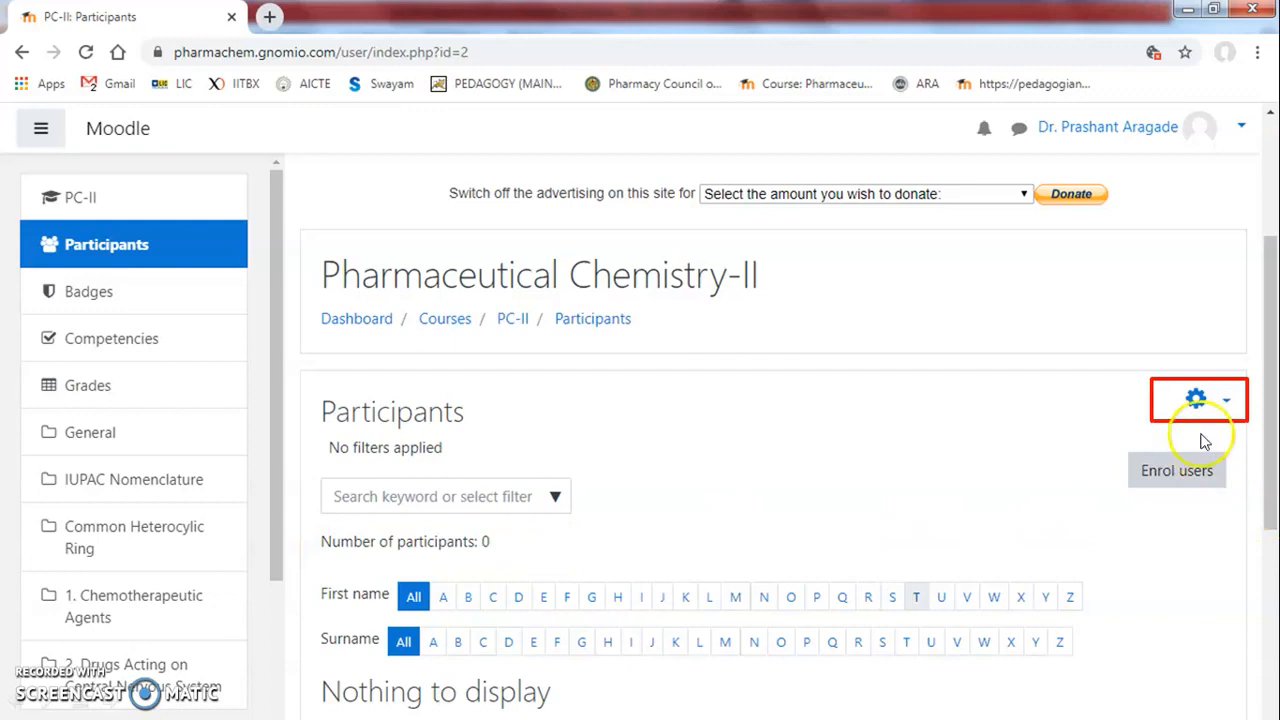
{"action": "left_click", "coordinate": [1197, 400]}
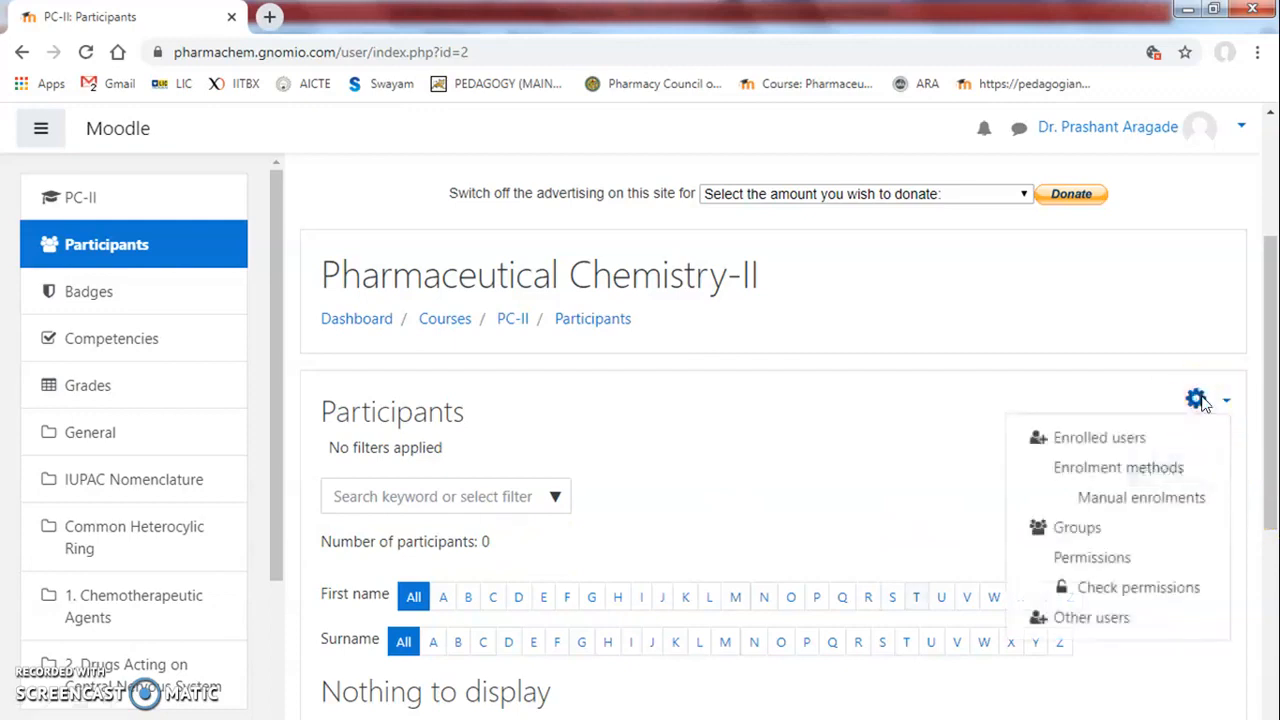
{"action": "left_click", "coordinate": [1136, 478]}
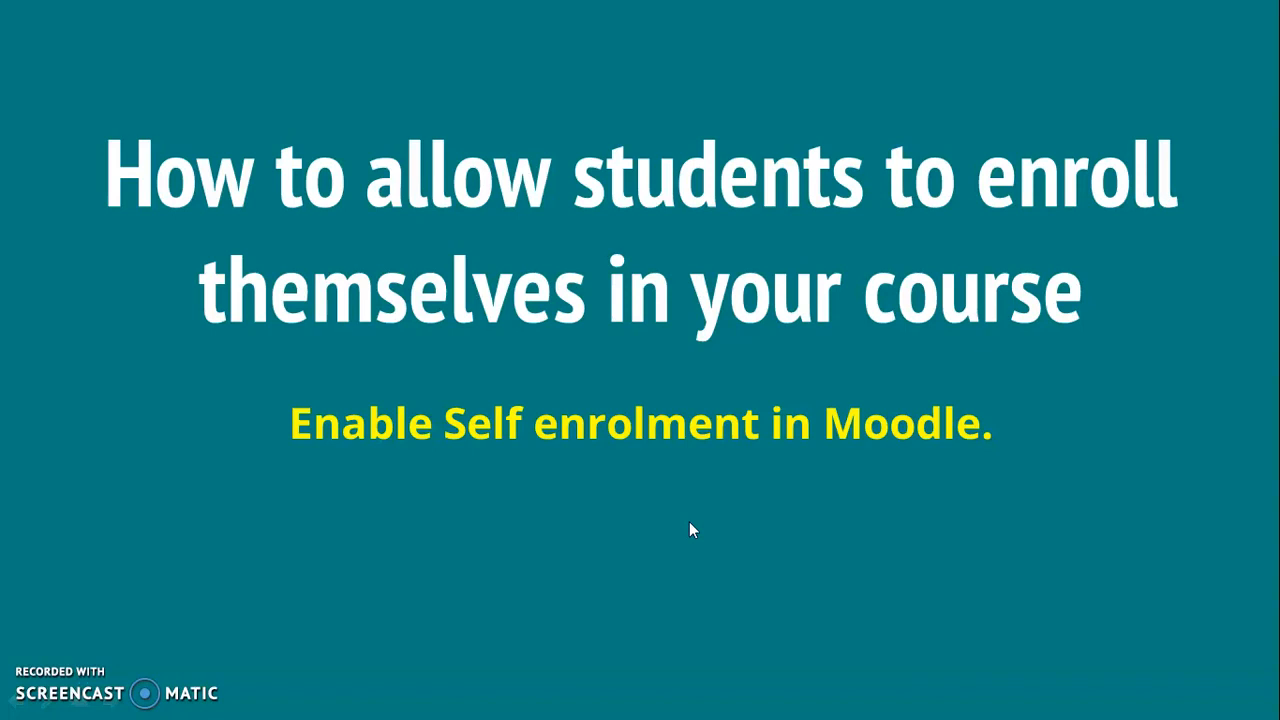
Enable the Self enrolment (Student) method for the Pharmaceutical Chemistry-II course
{"action": "left_click", "coordinate": [689, 521]}
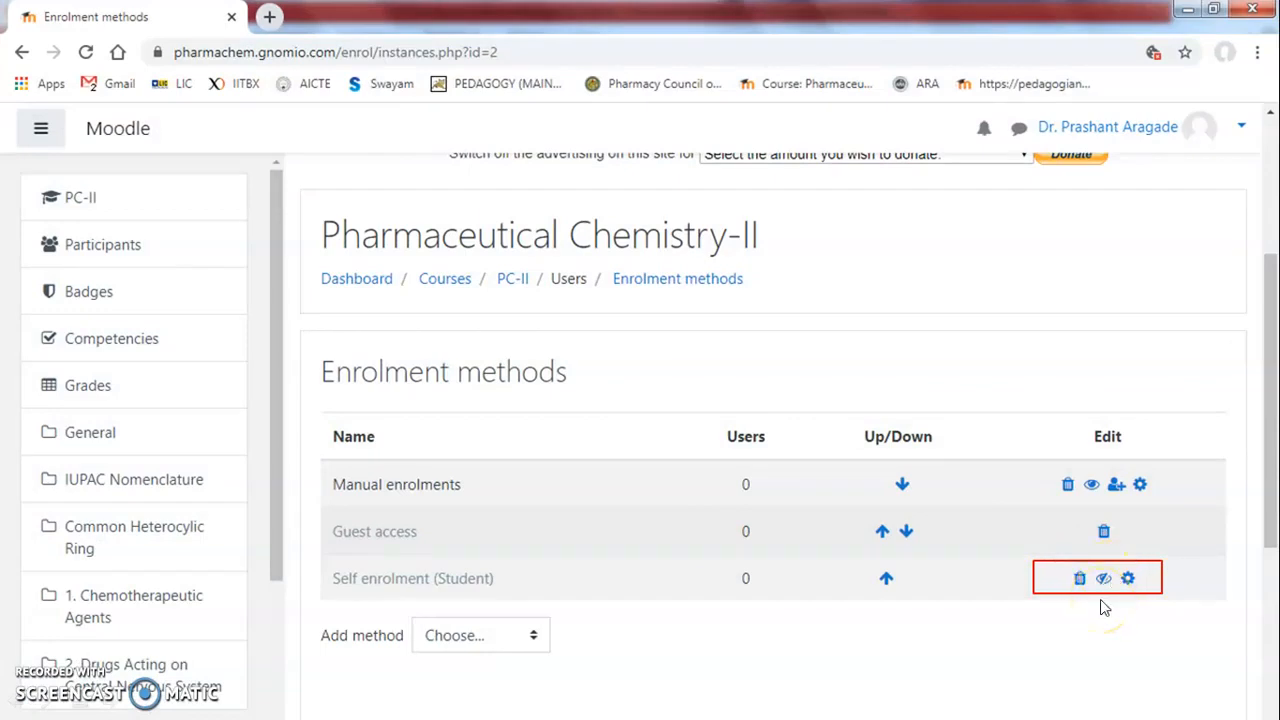
{"action": "left_click", "coordinate": [1103, 604]}
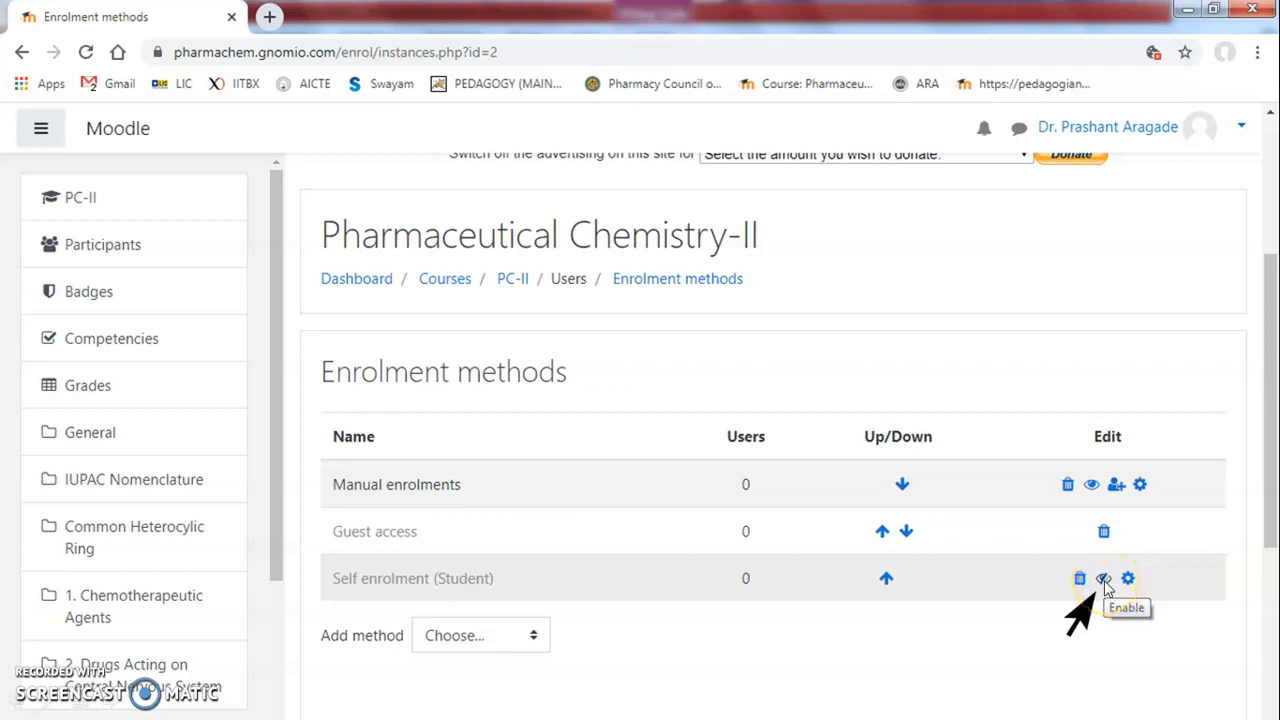
{"action": "left_click", "coordinate": [1104, 580]}
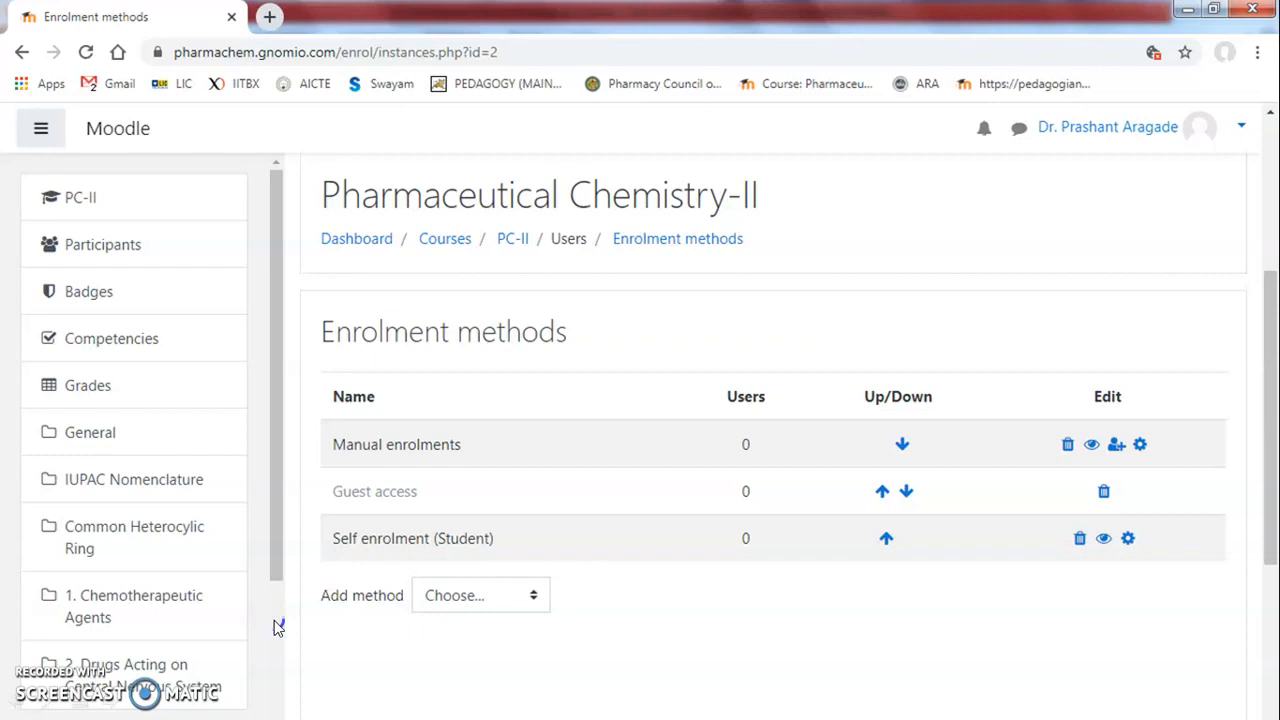
Search the site administration settings for "Self"
{"action": "scroll", "coordinate": [274, 619], "scroll_direction": "down", "scroll_amount": 3}
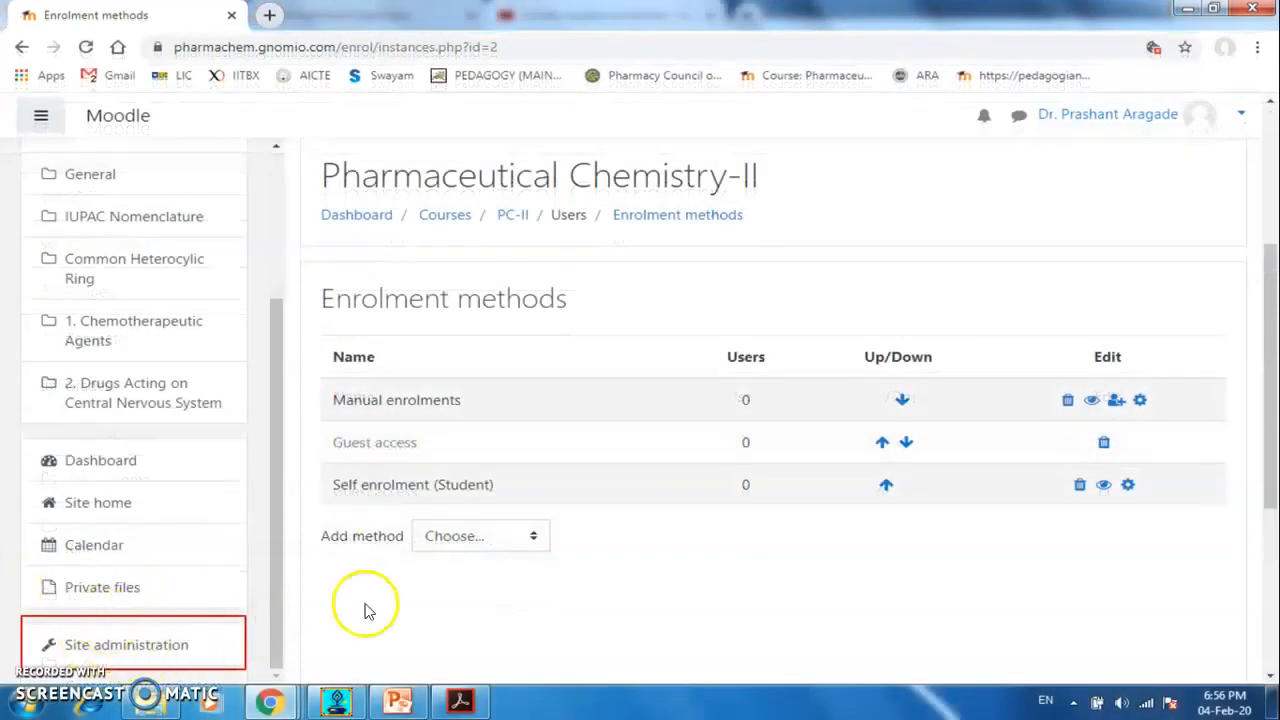
{"action": "left_click", "coordinate": [157, 642]}
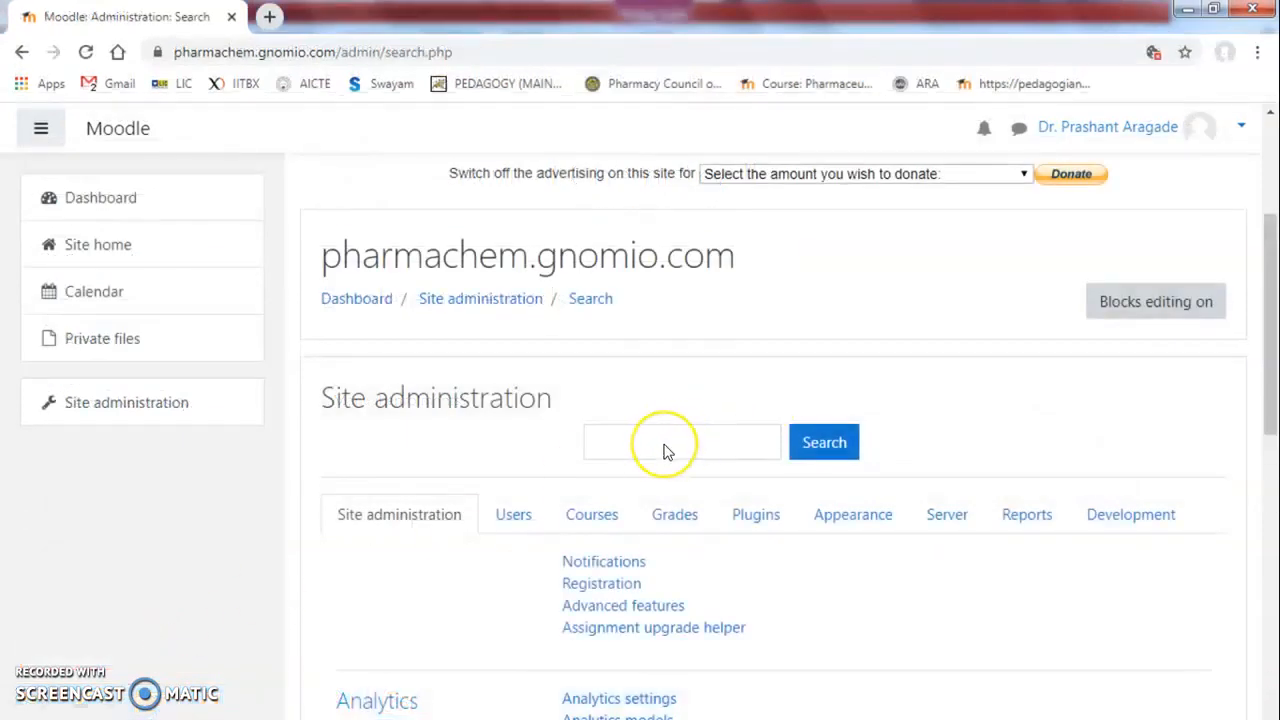
{"action": "left_click", "coordinate": [668, 452]}
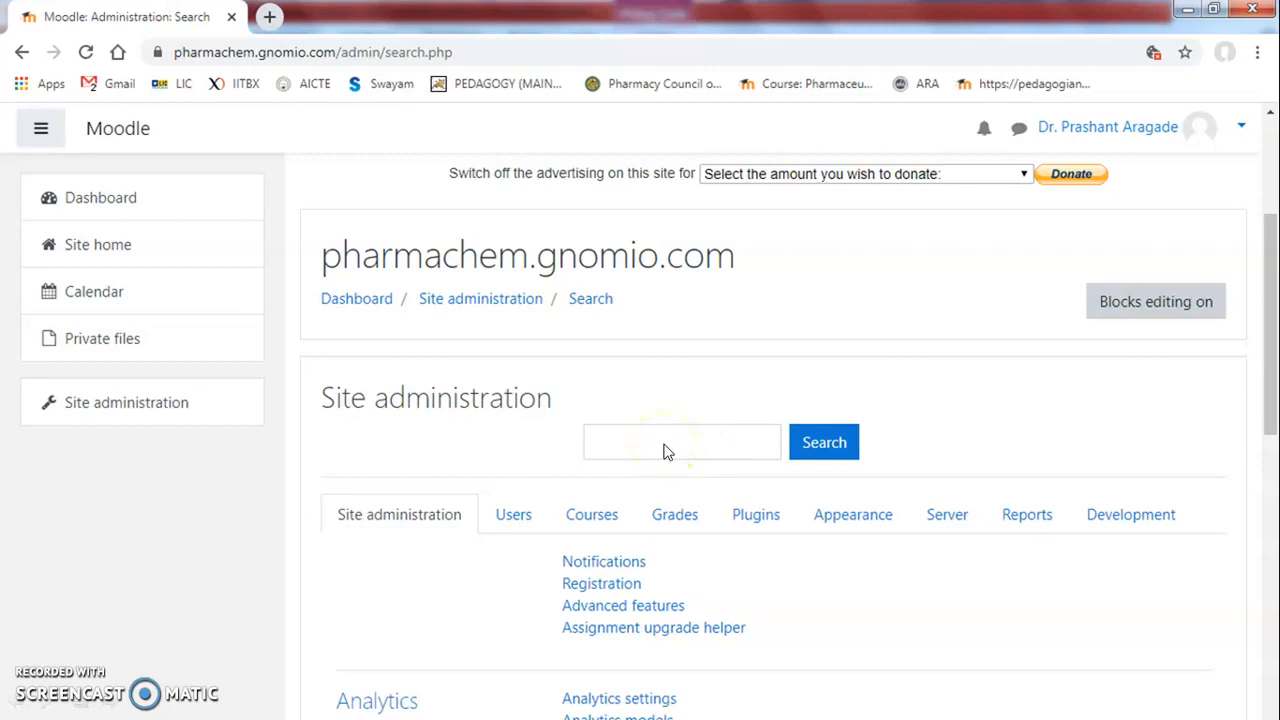
{"action": "type", "text": "Self"}
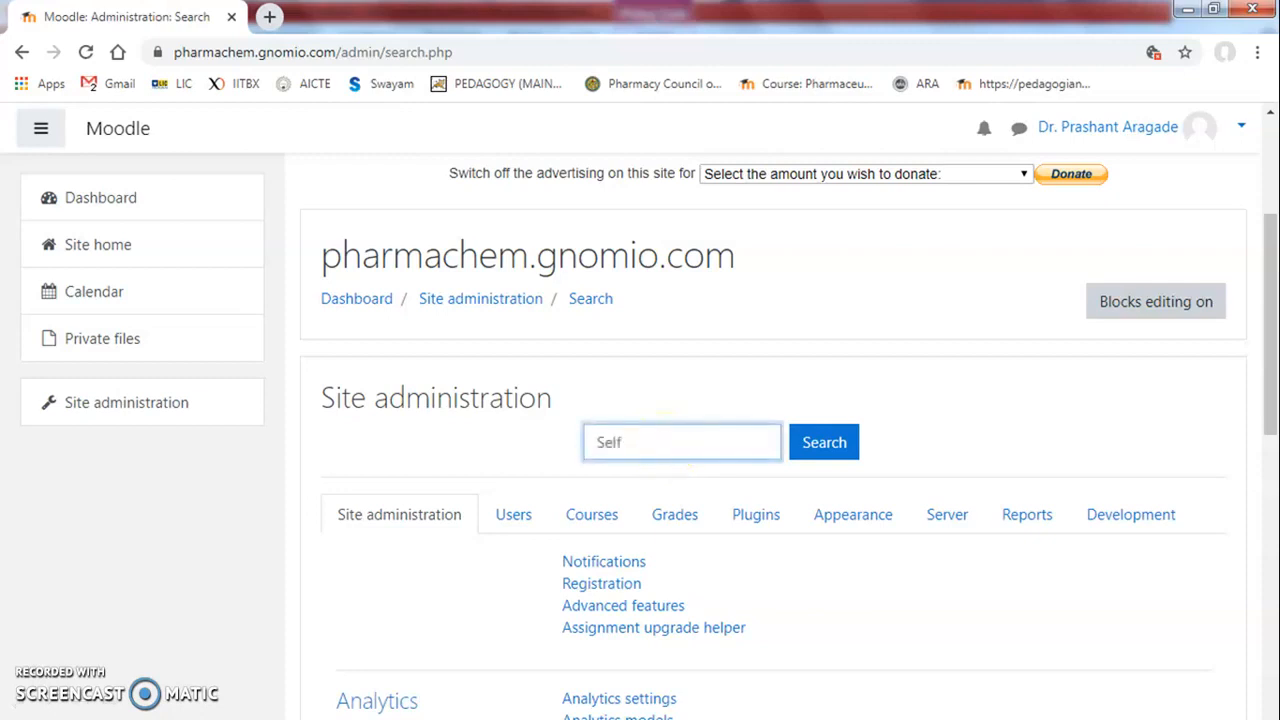
{"action": "left_click", "coordinate": [822, 442]}
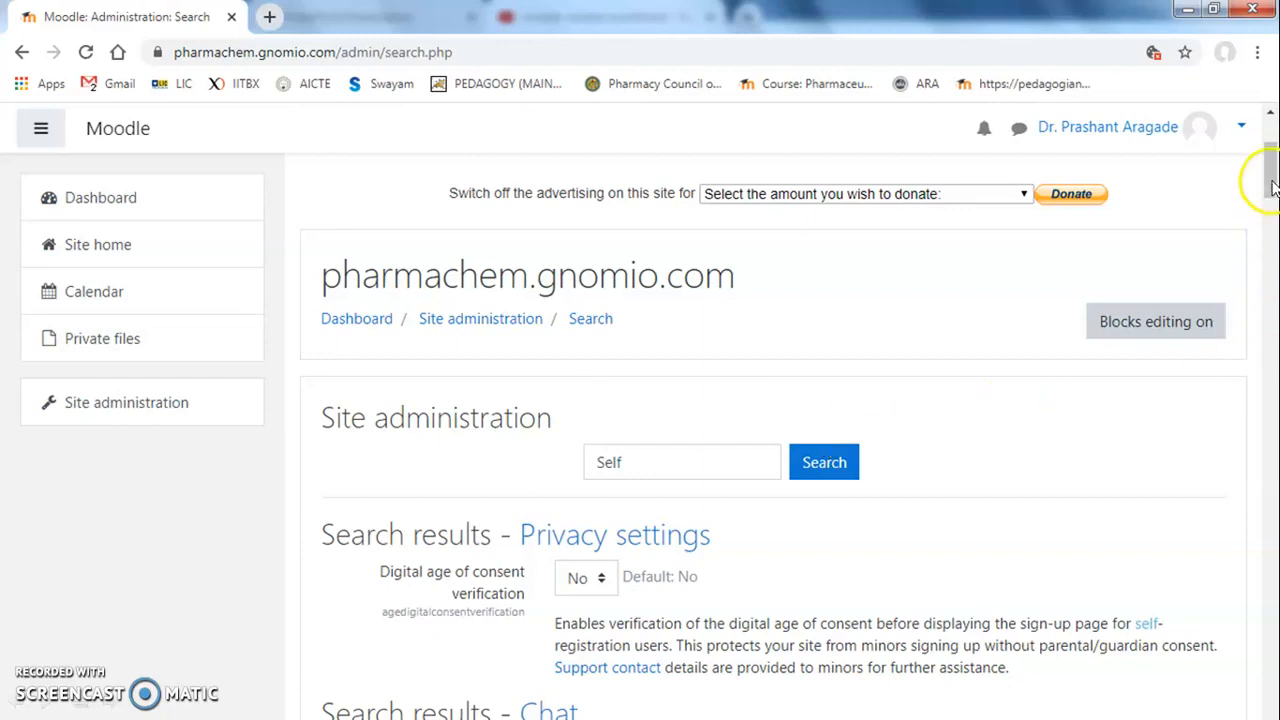
Enable the Email-based self-registration plugin among the available authentication plugins
{"action": "left_click", "coordinate": [1268, 558]}
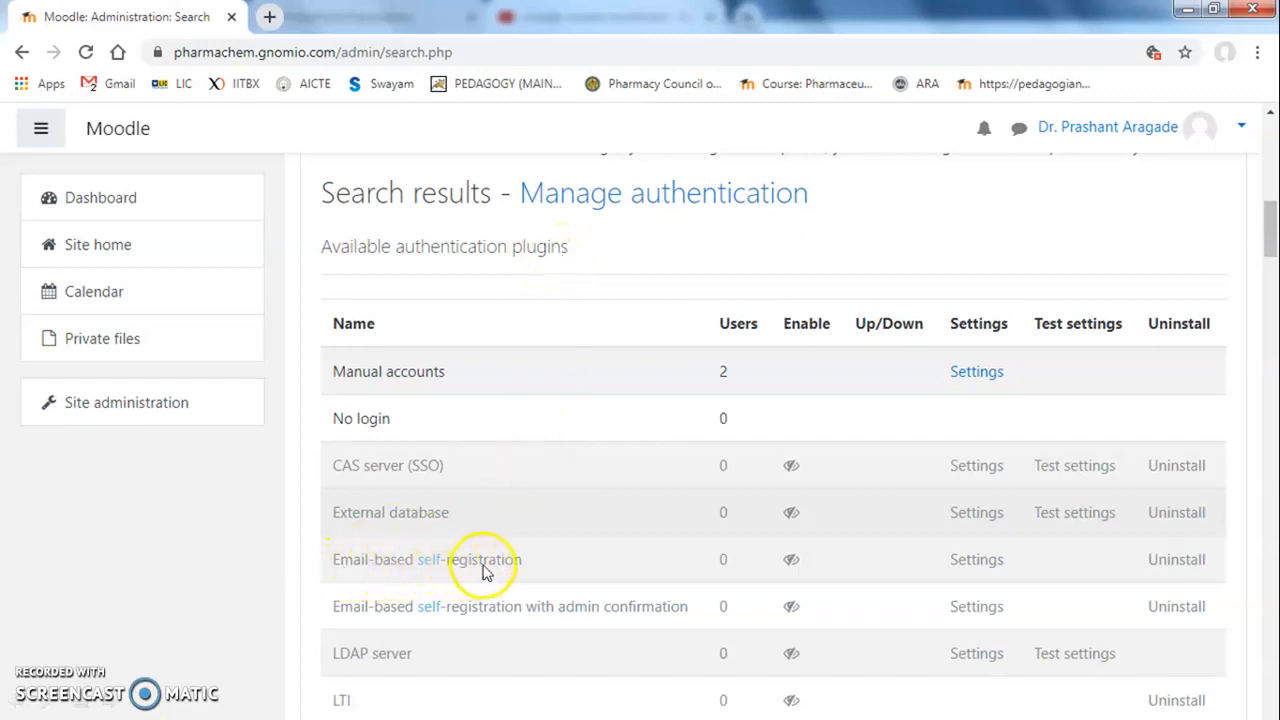
{"action": "left_click", "coordinate": [791, 562]}
{"action": "left_click", "coordinate": [793, 562]}
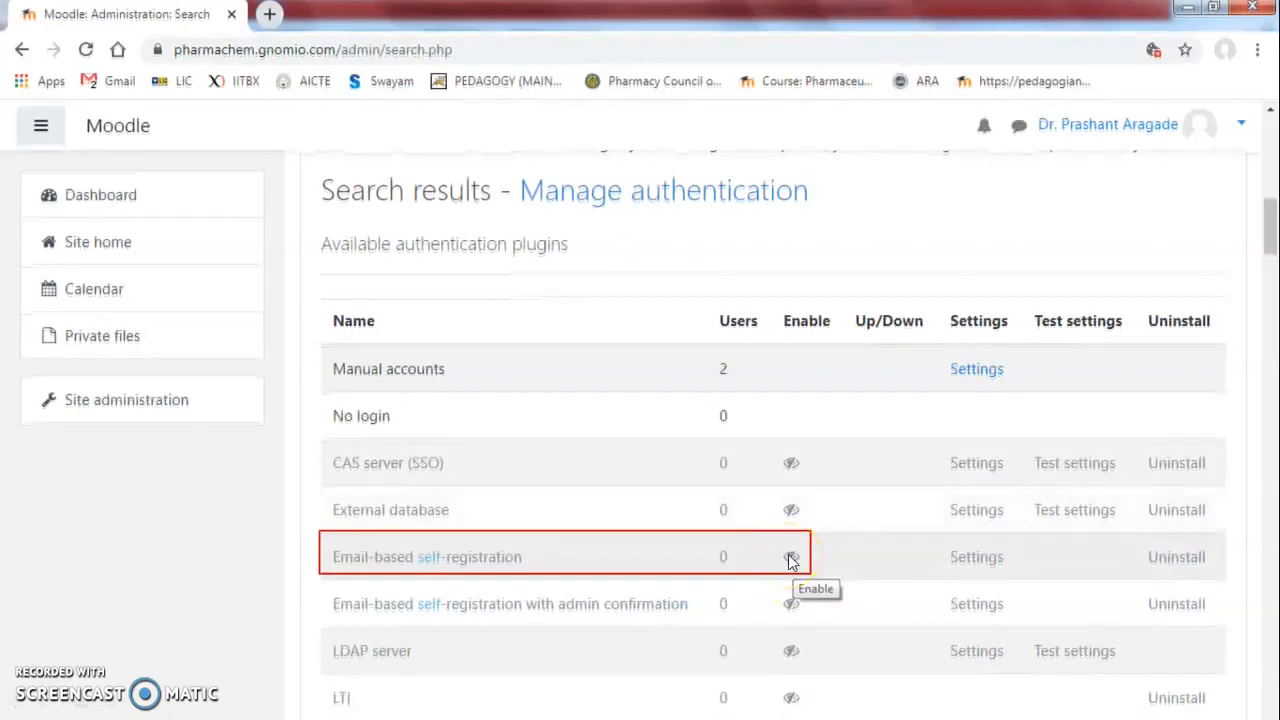
{"action": "left_click", "coordinate": [791, 558]}
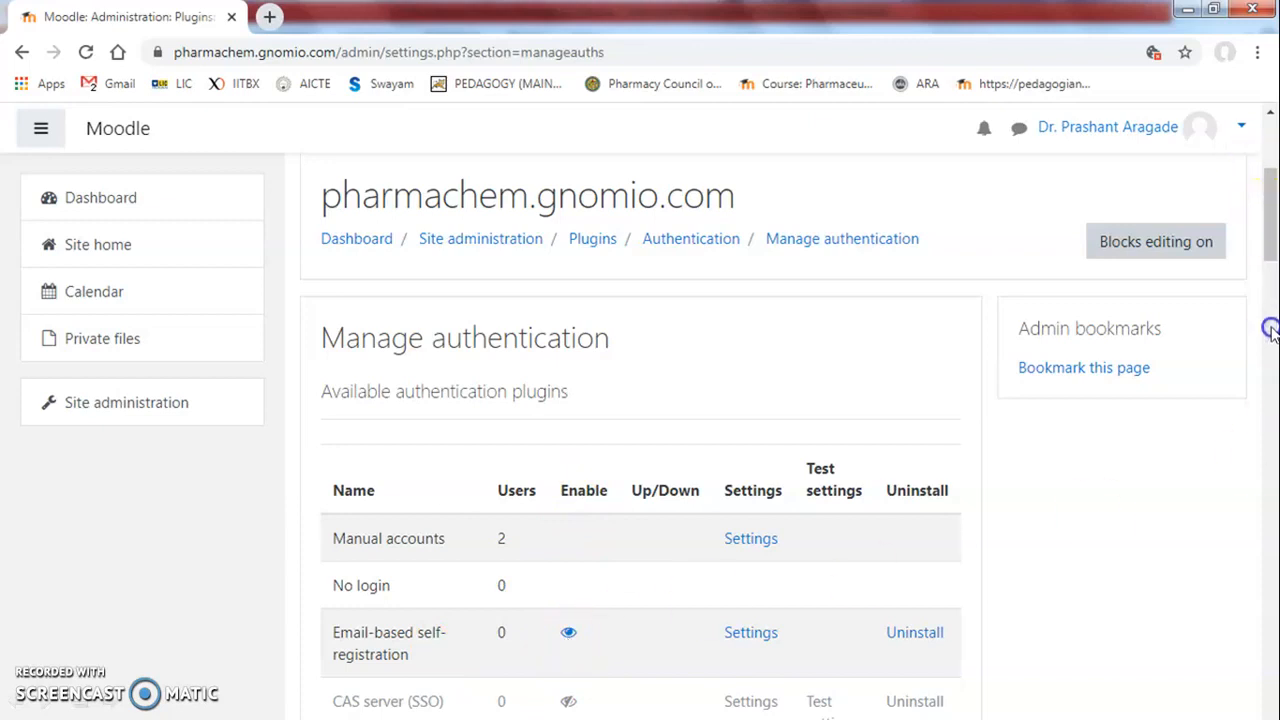
Set Self registration to Email-based self-registration in the common authentication settings and save the changes
{"action": "left_click", "coordinate": [1270, 550]}
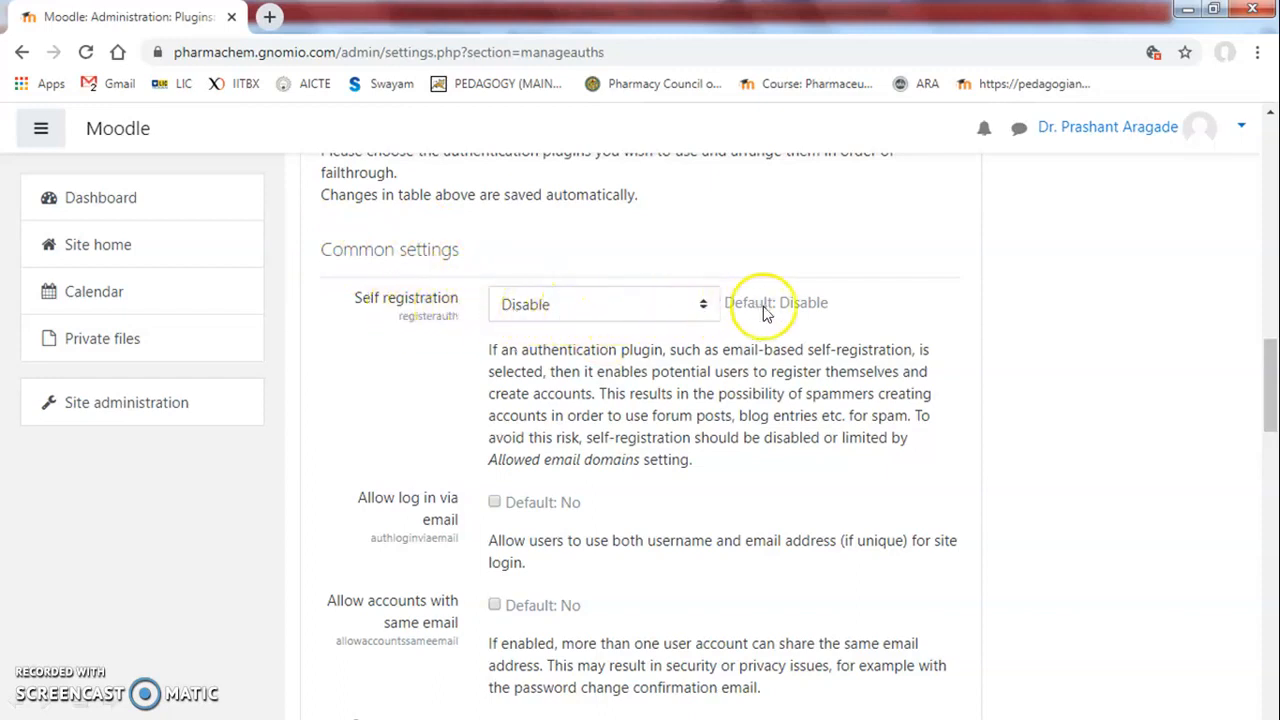
{"action": "left_click", "coordinate": [703, 306]}
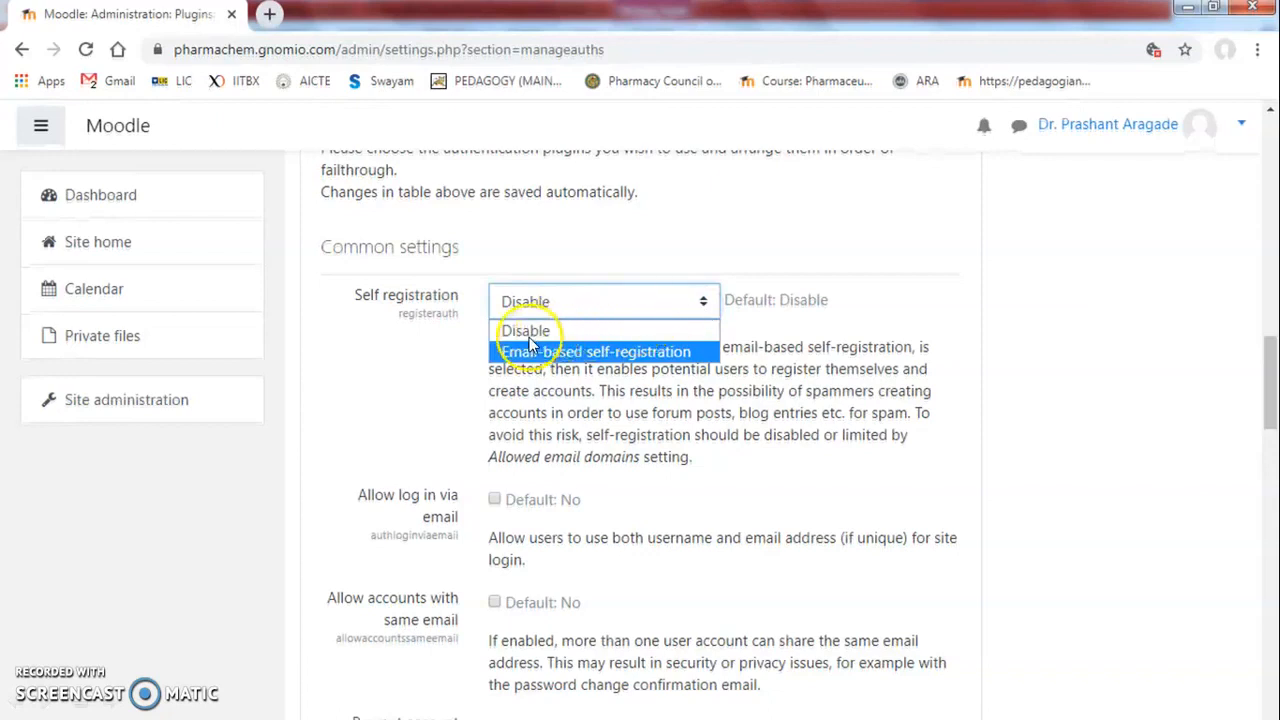
{"action": "left_click", "coordinate": [650, 362]}
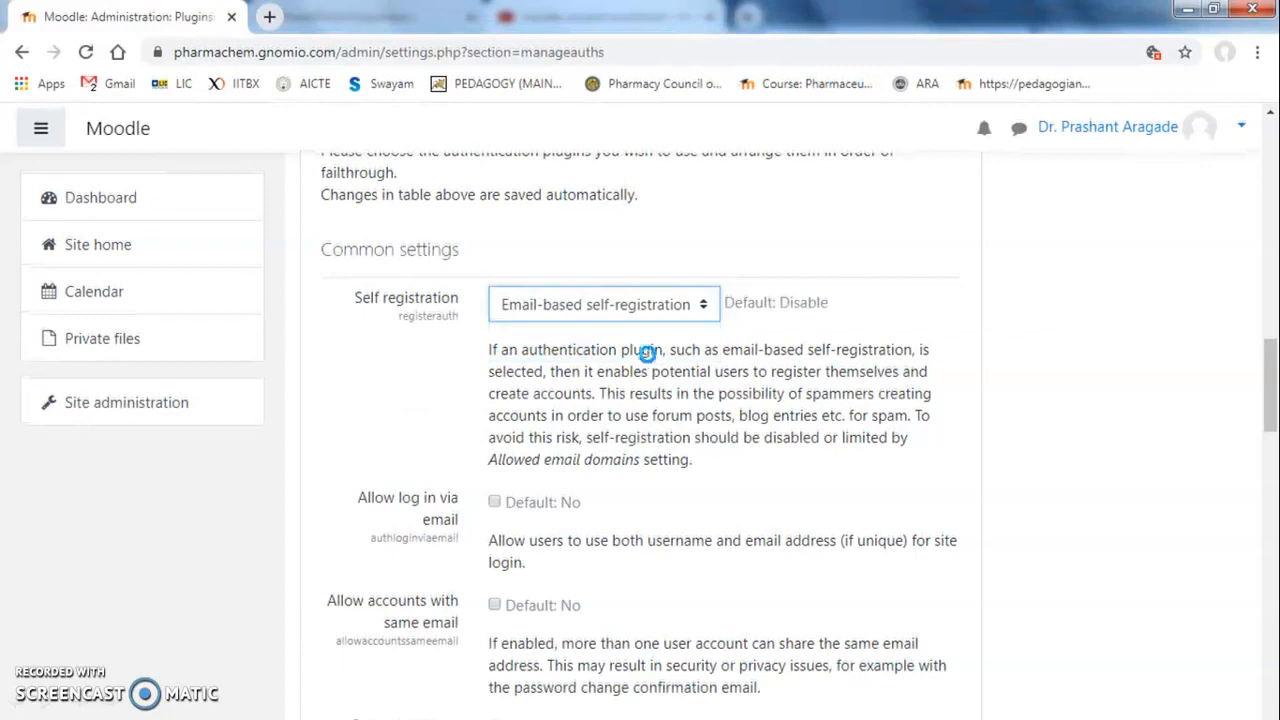
{"action": "scroll", "coordinate": [645, 352], "scroll_direction": "down", "scroll_amount": 15}
{"action": "left_click", "coordinate": [545, 660]}
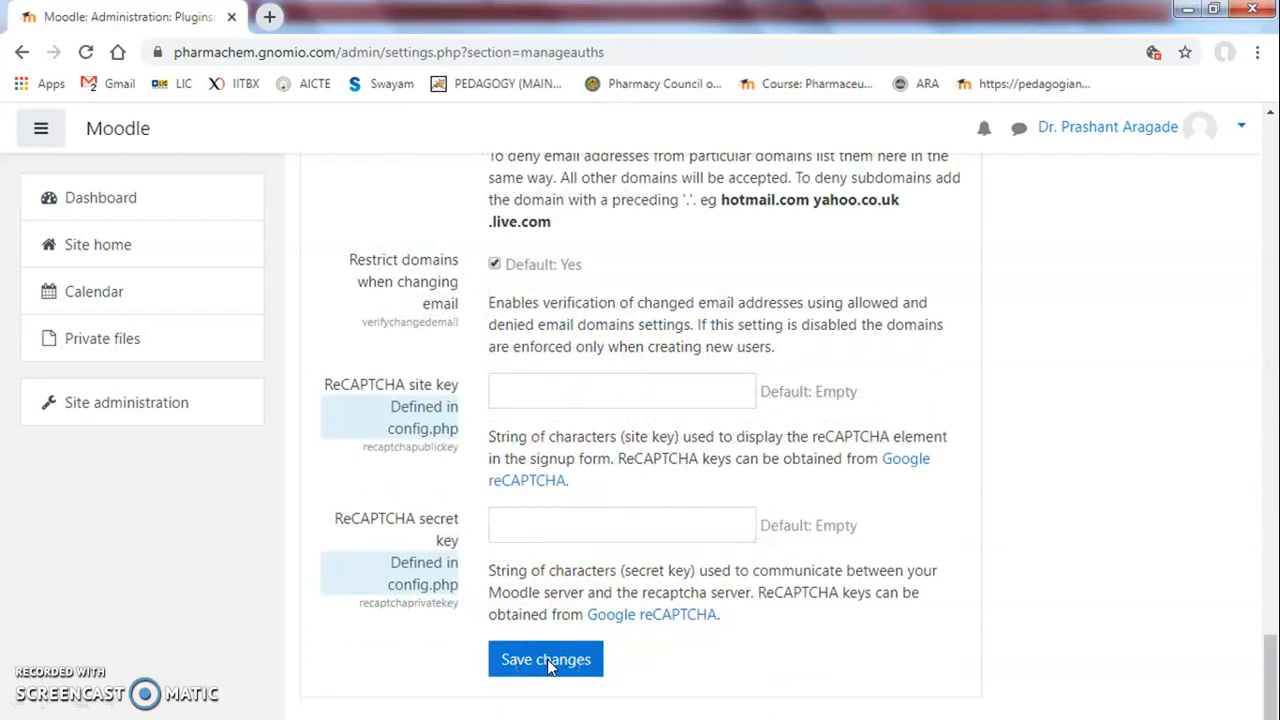
{"action": "left_click", "coordinate": [547, 659]}
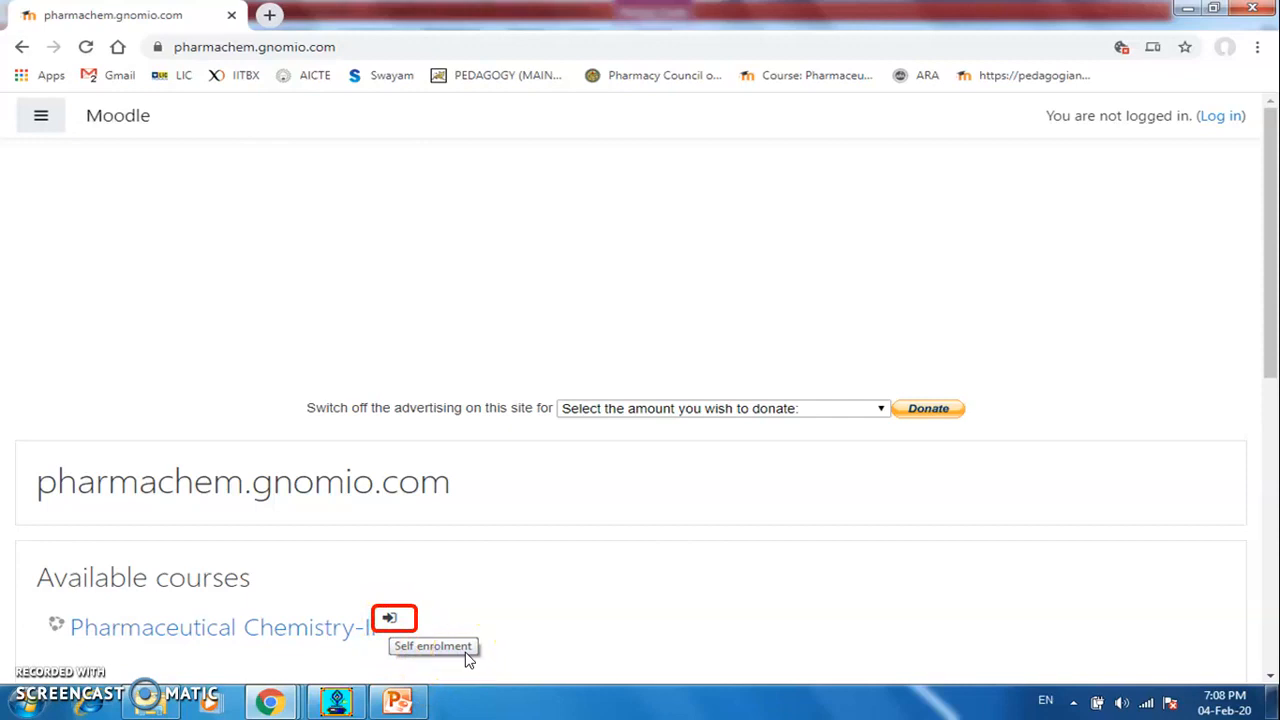
Open the Pharmaceutical Chemistry-II course as a logged-out visitor and start creating a new account
{"action": "left_click", "coordinate": [263, 630]}
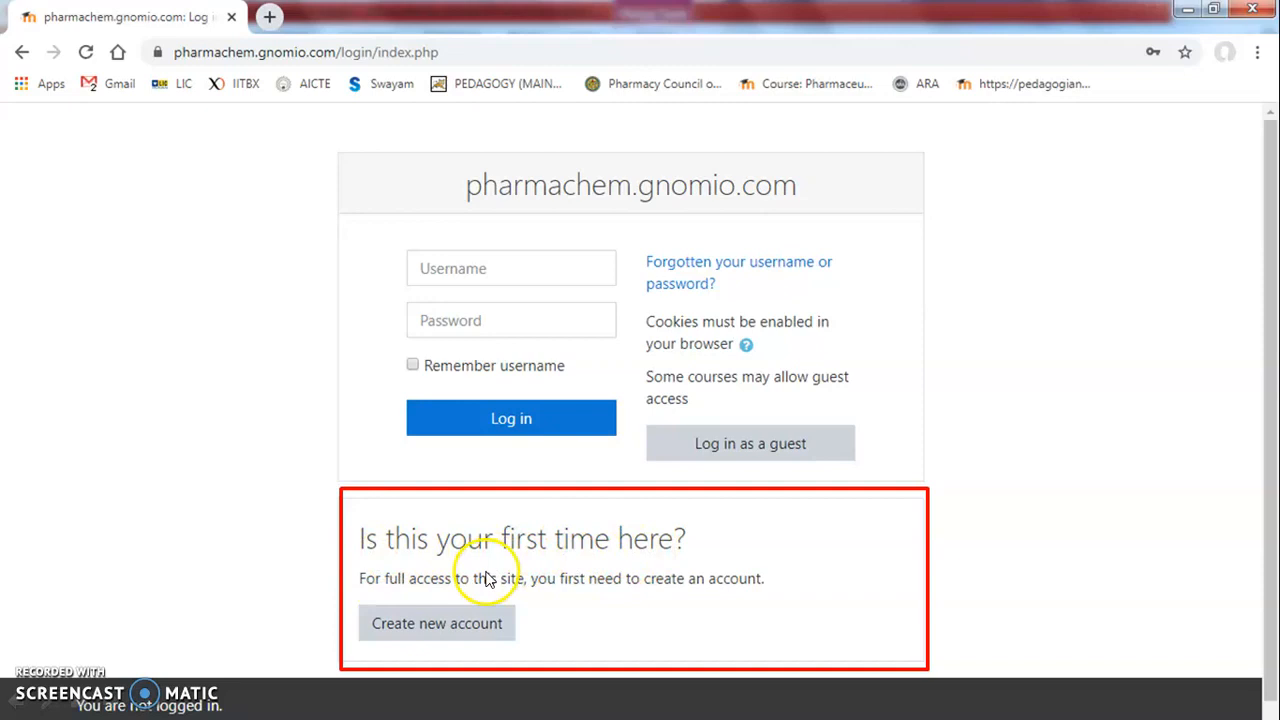
{"action": "left_click", "coordinate": [455, 630]}
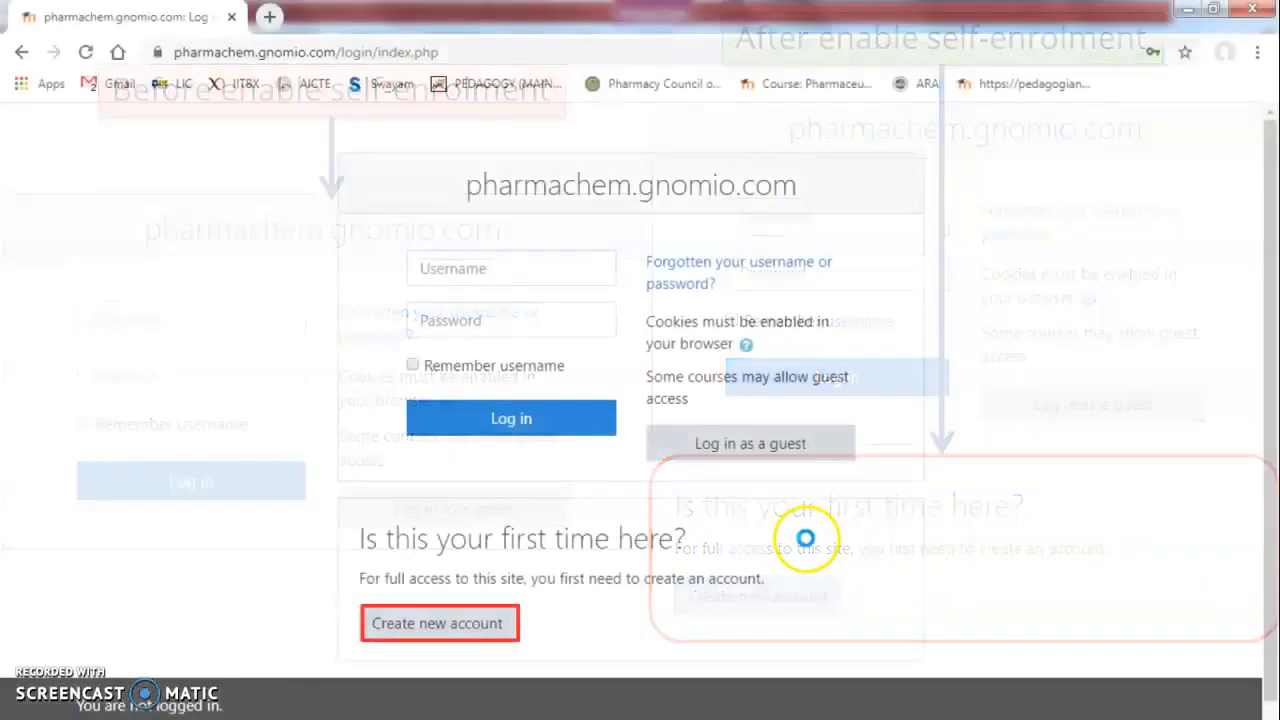
{"action": "left_click", "coordinate": [459, 624]}
Fill in the new account's username, password, email, first name and surname, with city Jalgaon and country India, and create the account
{"action": "left_click", "coordinate": [558, 335]}
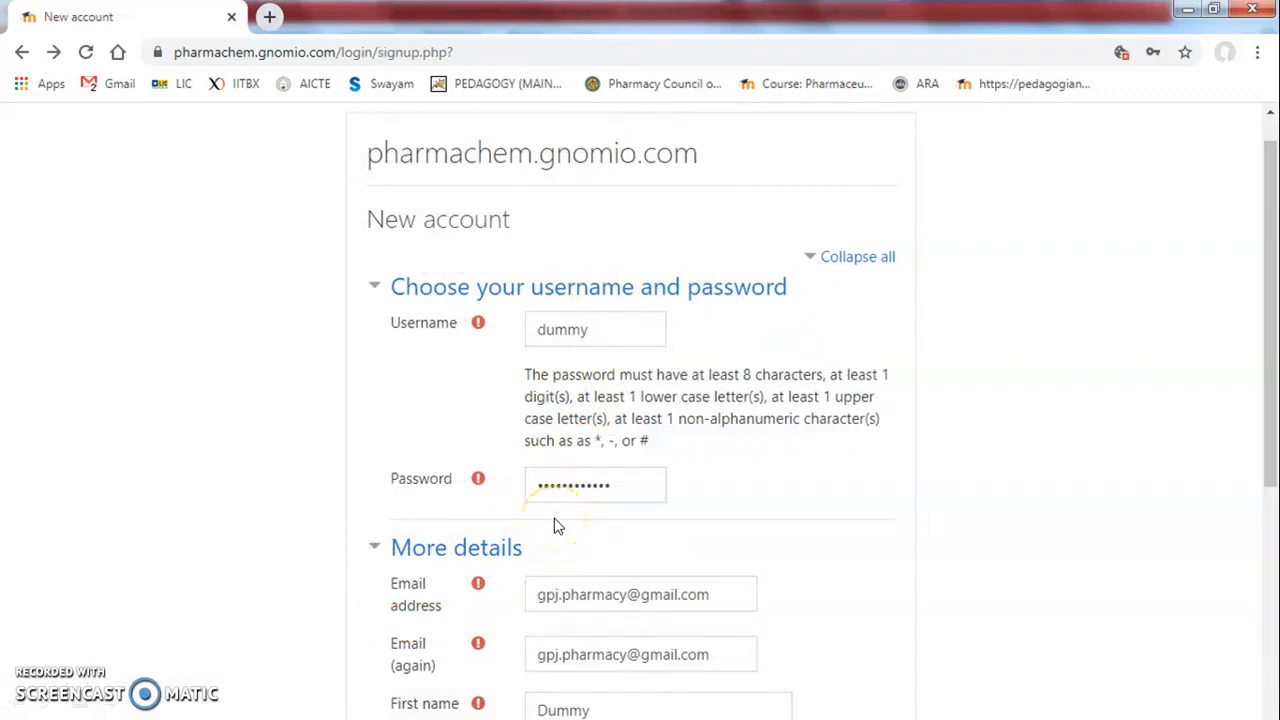
{"action": "left_click", "coordinate": [560, 538]}
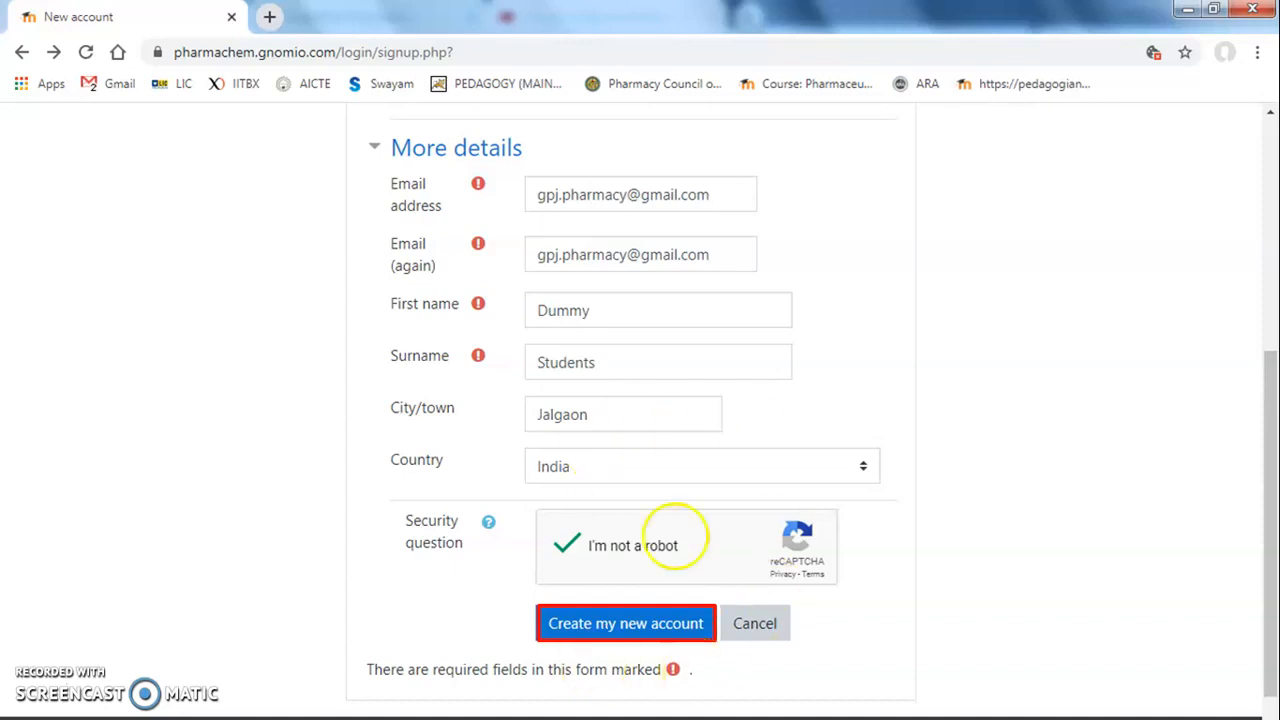
{"action": "left_click", "coordinate": [612, 624]}
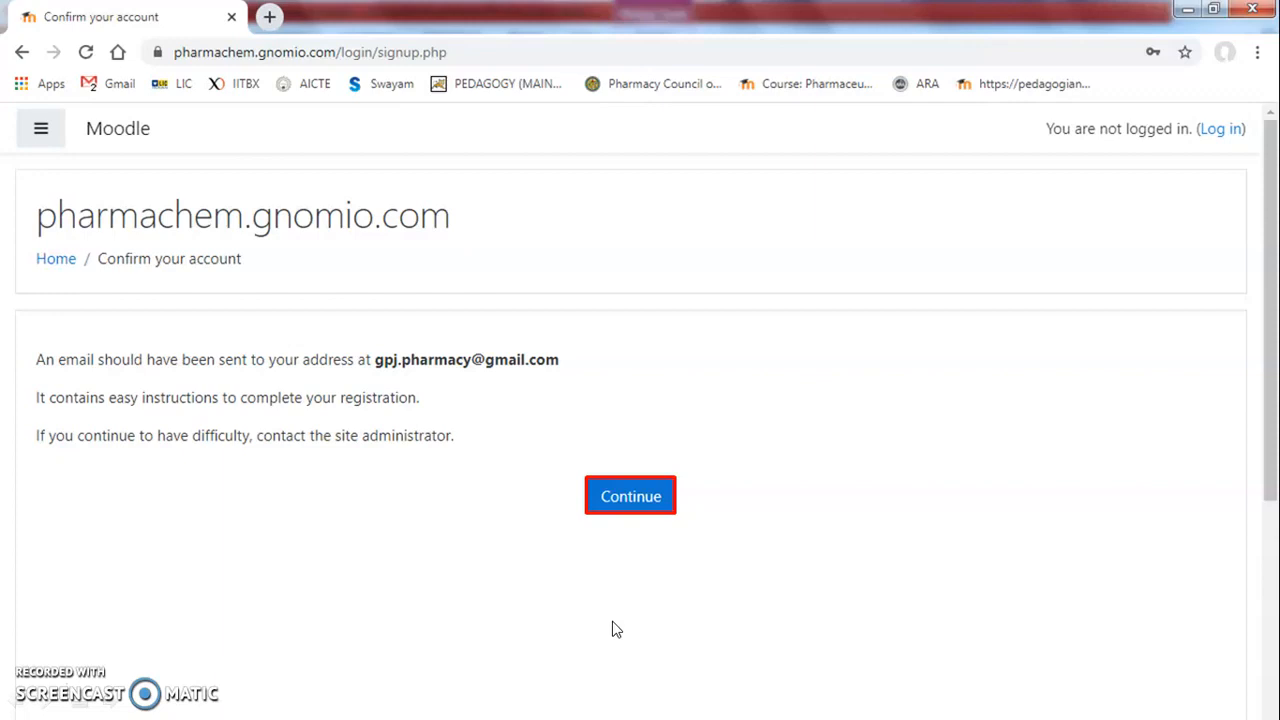
Continue past the registration notice and confirm the account through the link in the pharmachem.gnomio.com account confirmation email in Gmail
{"action": "left_click", "coordinate": [630, 500]}
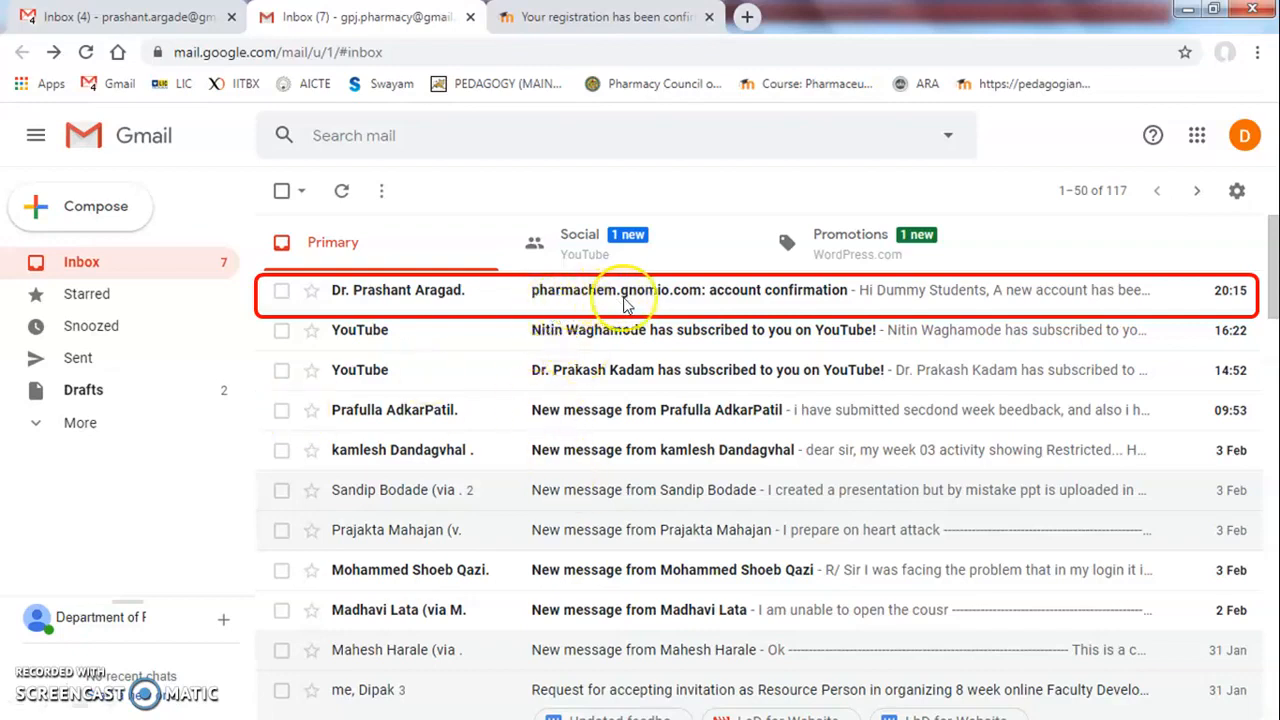
{"action": "left_click", "coordinate": [683, 303]}
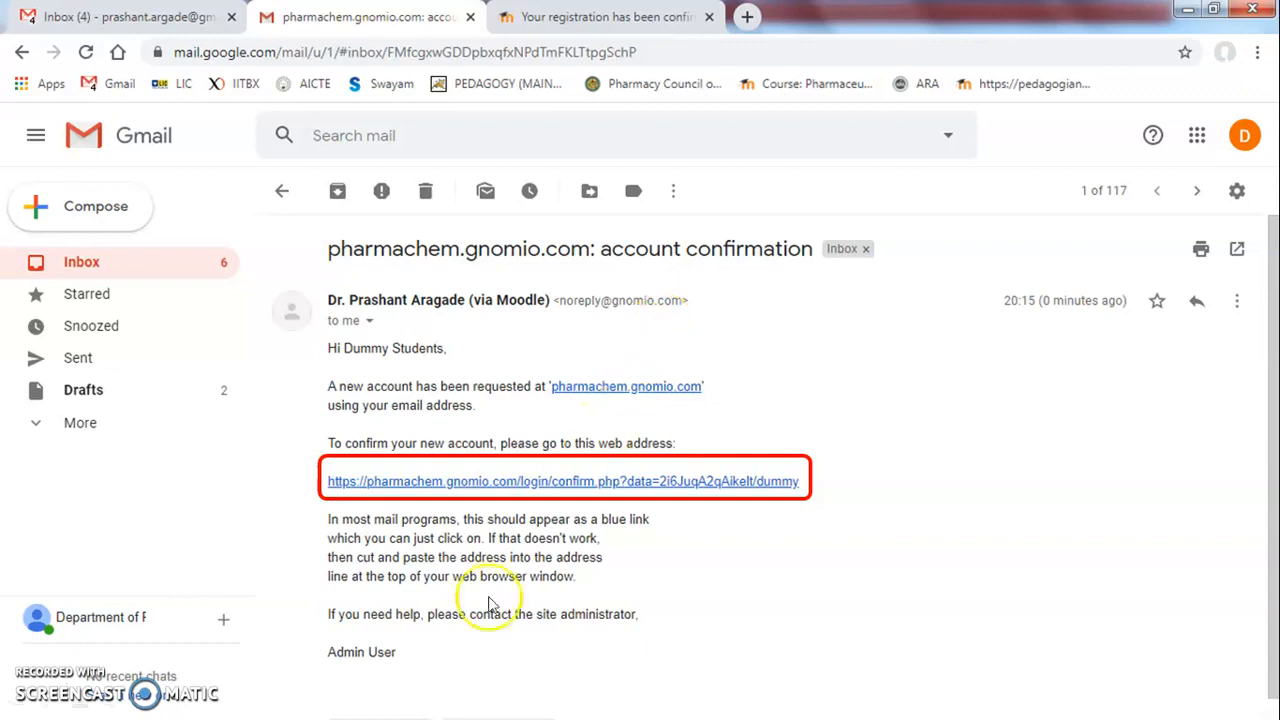
{"action": "left_click", "coordinate": [605, 482]}
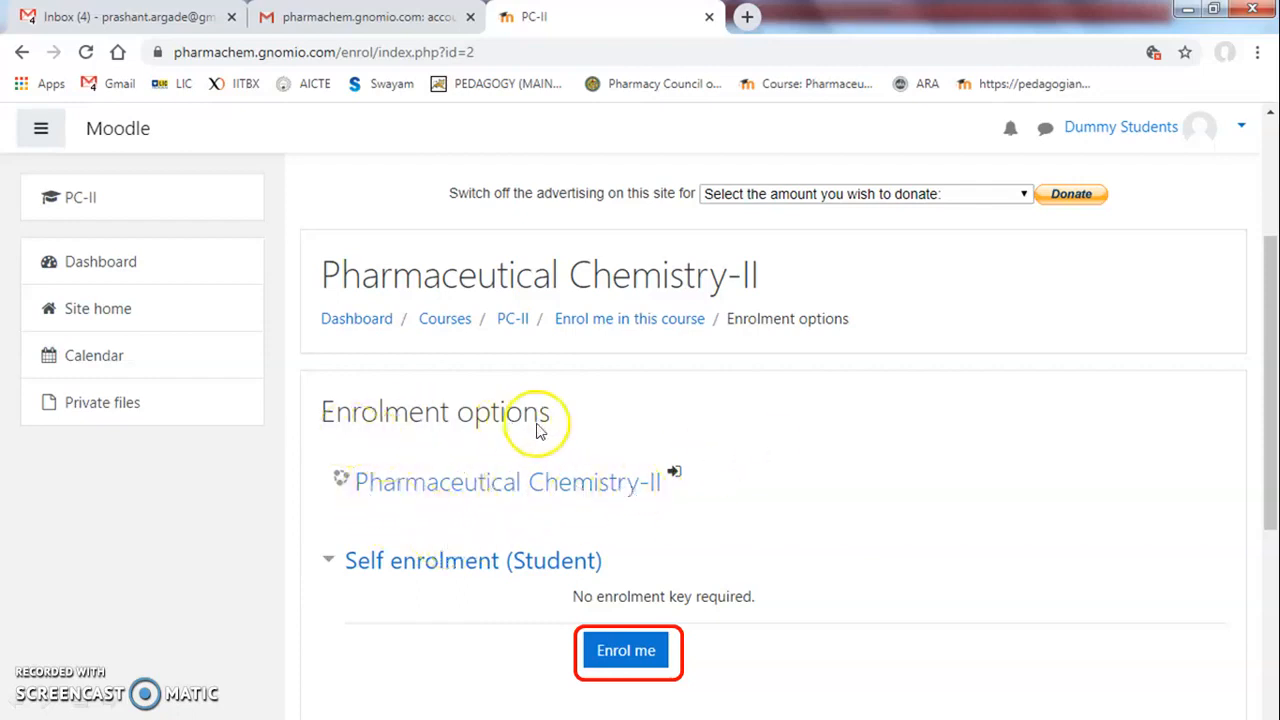
Enrol the new student account in Pharmaceutical Chemistry-II and open the course's participants list
{"action": "left_click", "coordinate": [624, 651]}
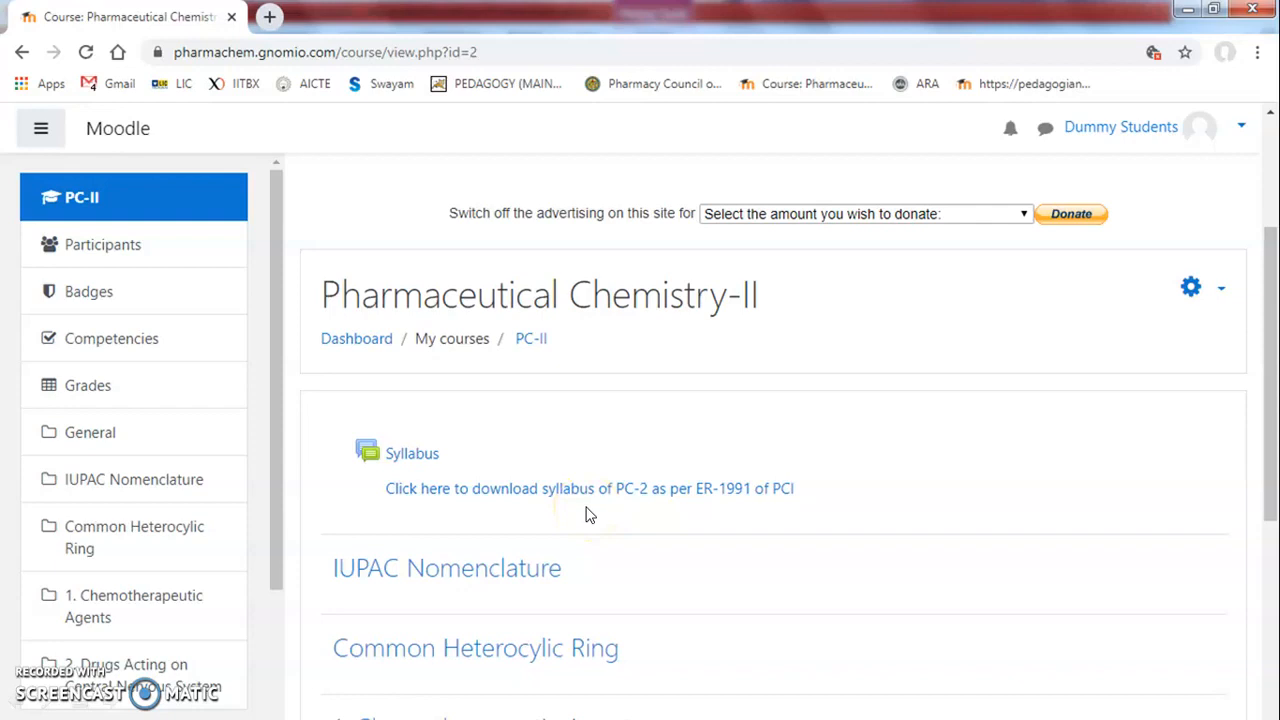
{"action": "left_click", "coordinate": [106, 250]}
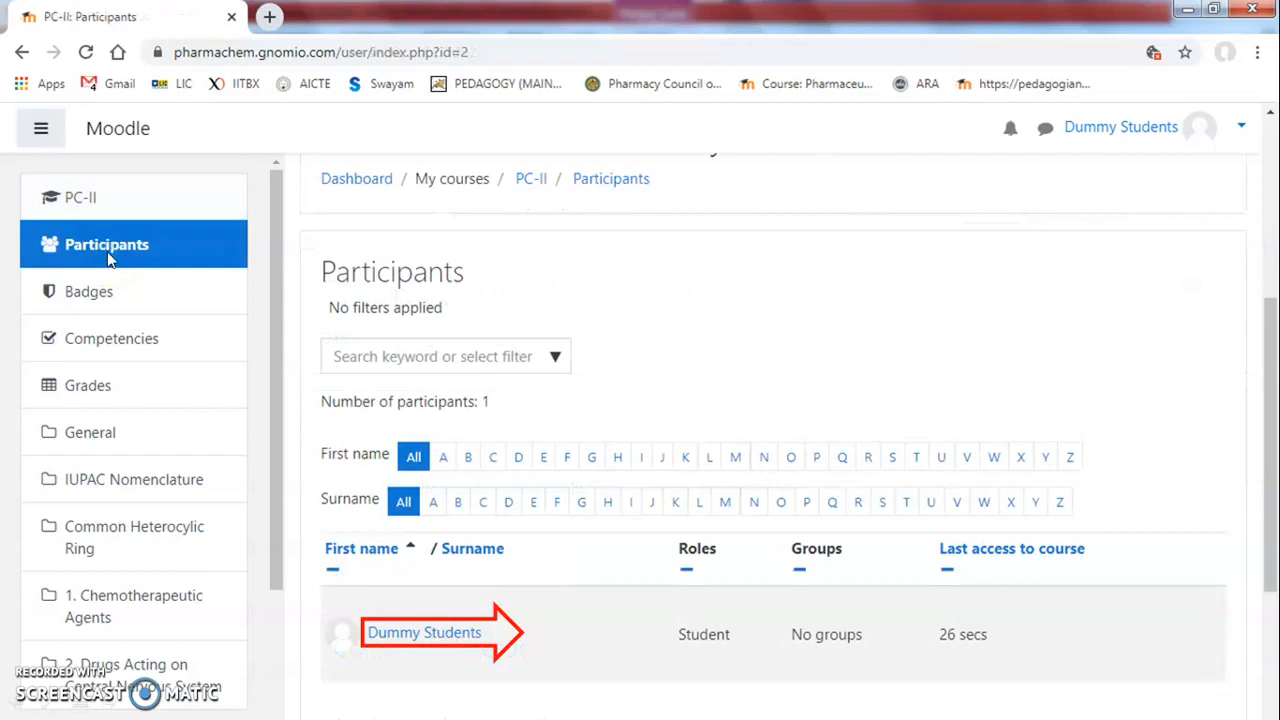